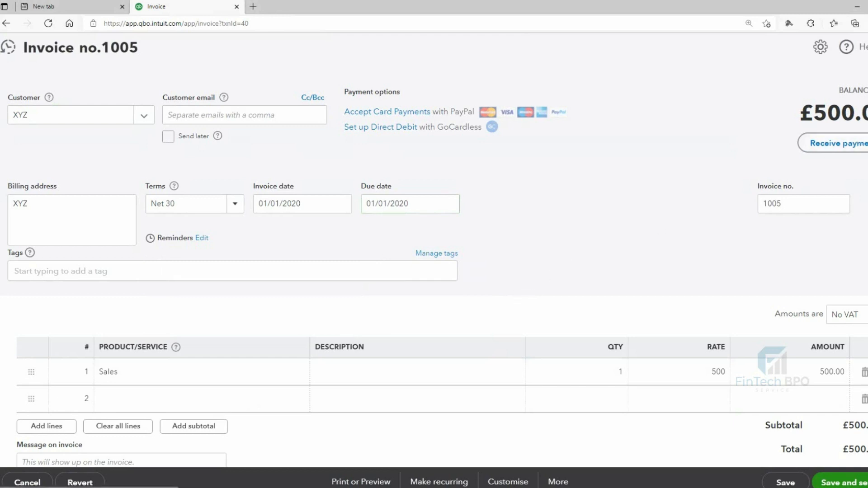
# Receive the full £500.00 payment against the open invoice, keeping Undeposited Funds as the deposit account, and save it
pyautogui.click(859, 145)
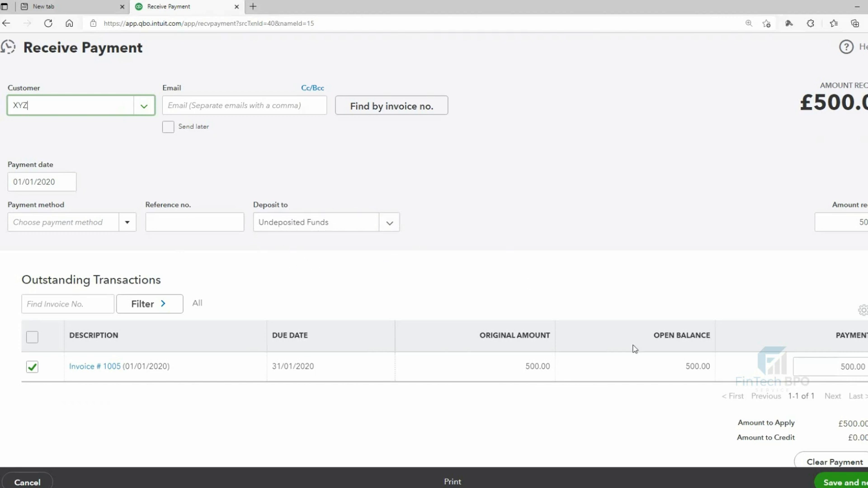
pyautogui.scroll(-2, 746, 438)
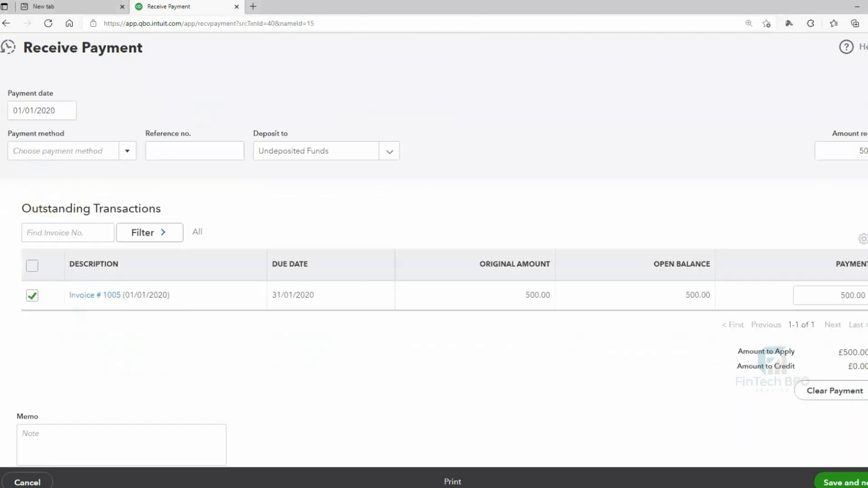
pyautogui.click(864, 483)
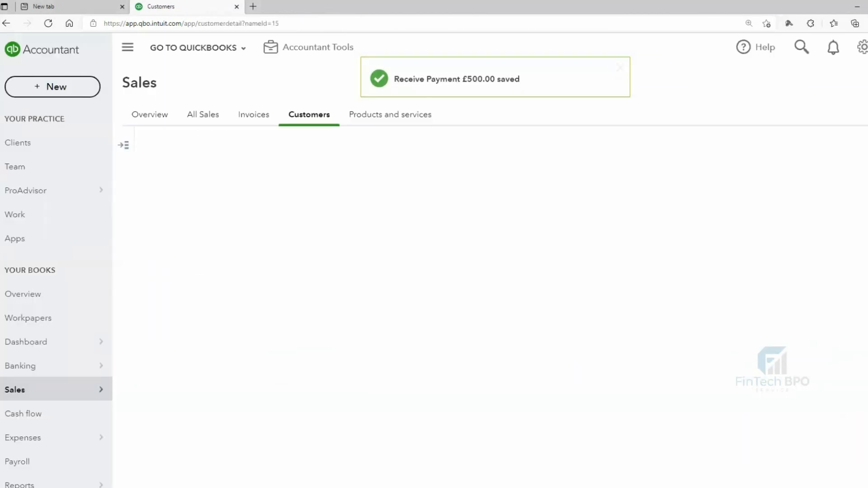
# Open the £500.00 receipt dated 01/01/2020 among the bank transactions for review and choose to categorise it instead of matching it
pyautogui.moveTo(35, 343)
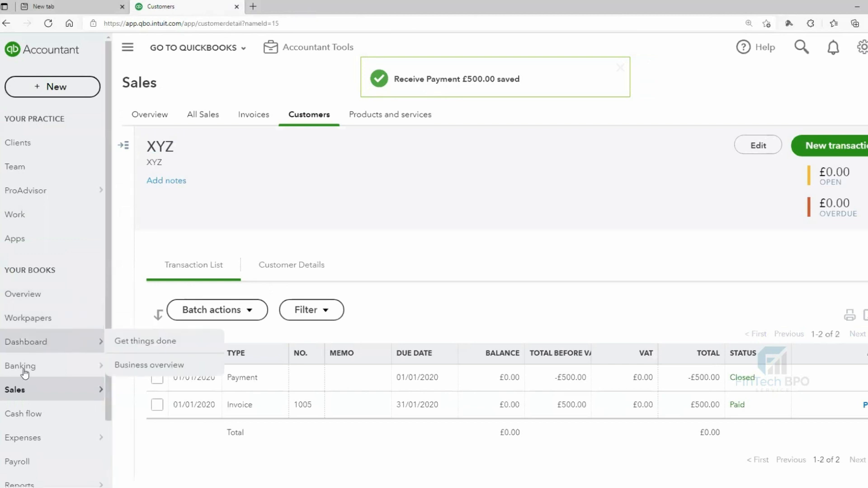
pyautogui.scroll(-2, 50, 325)
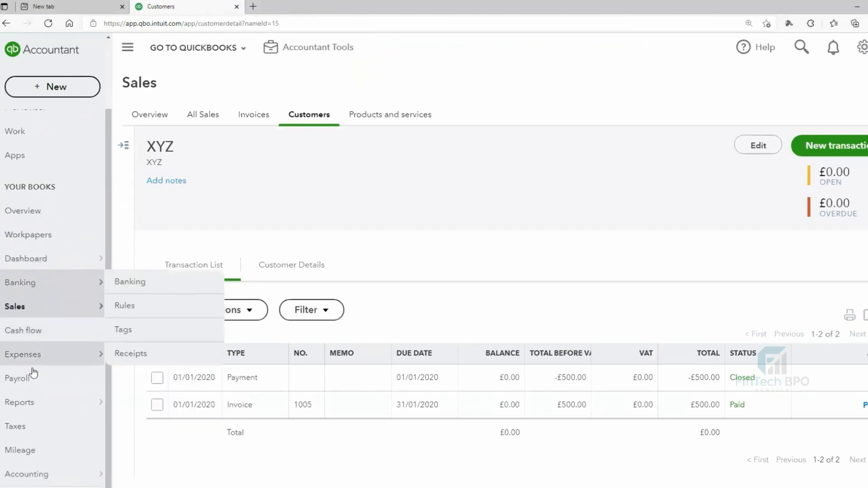
pyautogui.click(29, 284)
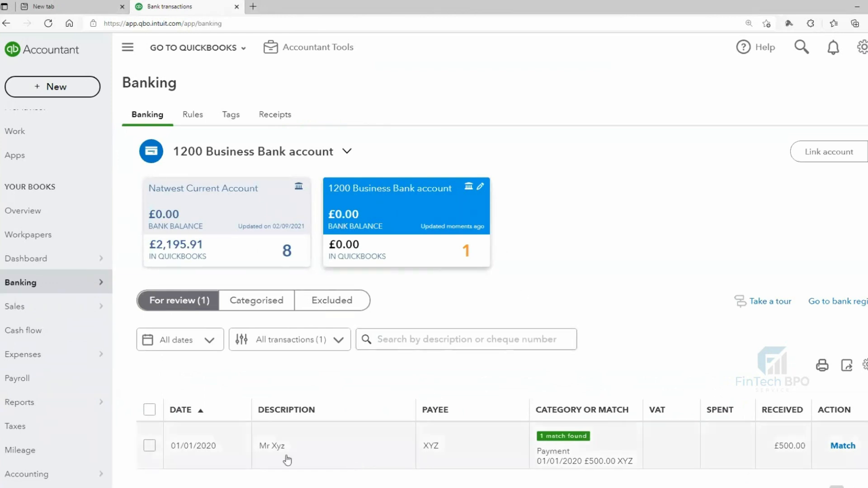
pyautogui.click(223, 456)
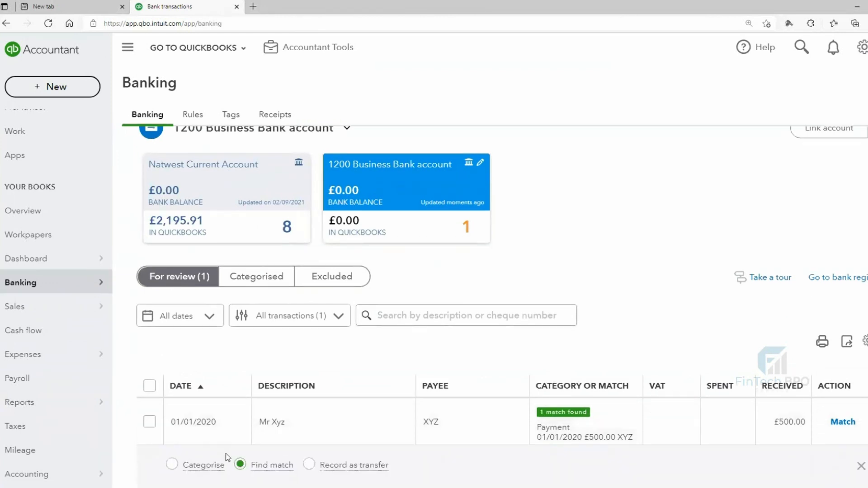
pyautogui.click(172, 465)
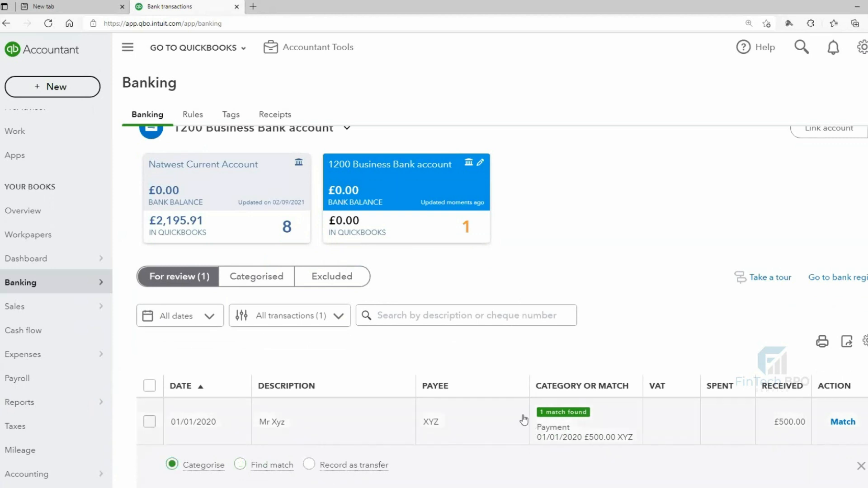
pyautogui.scroll(-3, 523, 416)
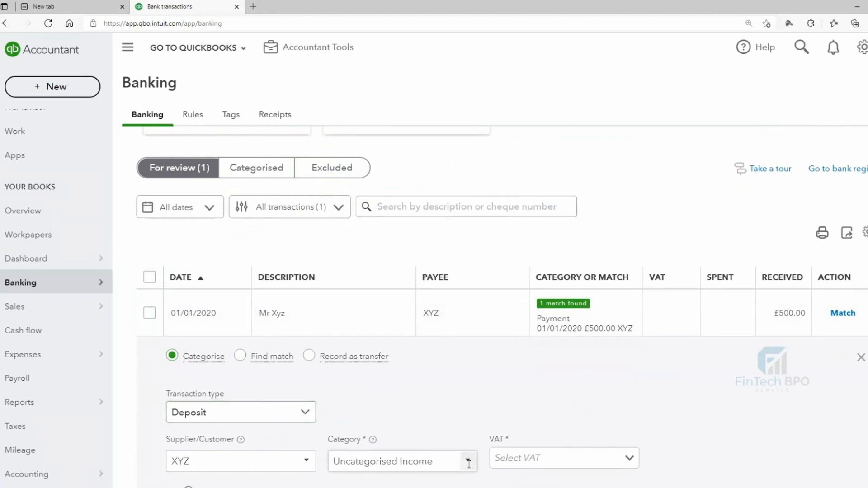
# Add the £500.00 receipt as an Uncategorised Income deposit with No VAT (0% Sales), declining to make that the default tax code
pyautogui.scroll(-3, 497, 456)
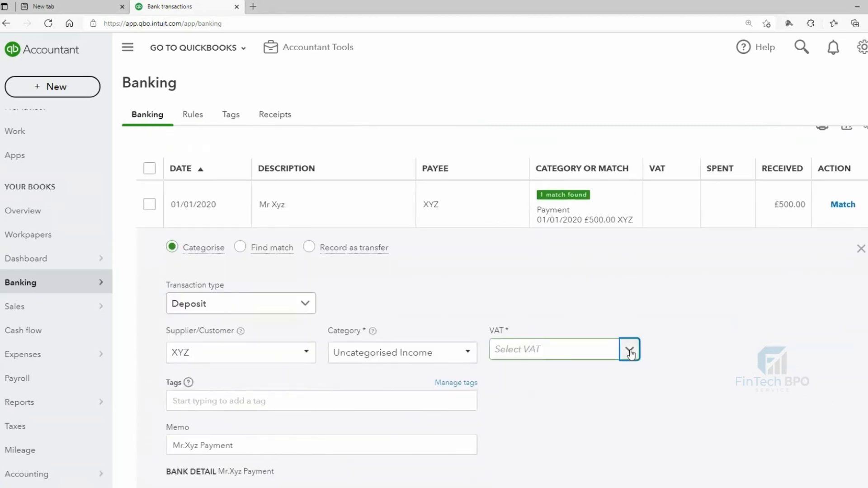
pyautogui.click(629, 350)
pyautogui.click(552, 226)
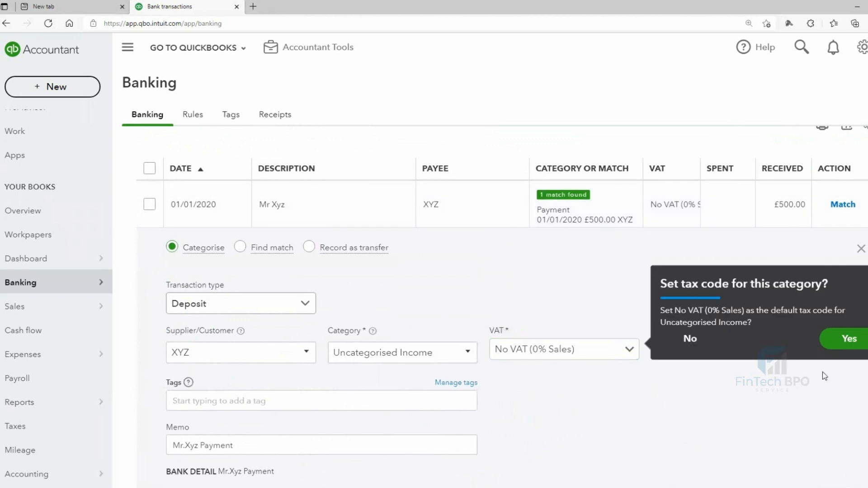
pyautogui.click(690, 339)
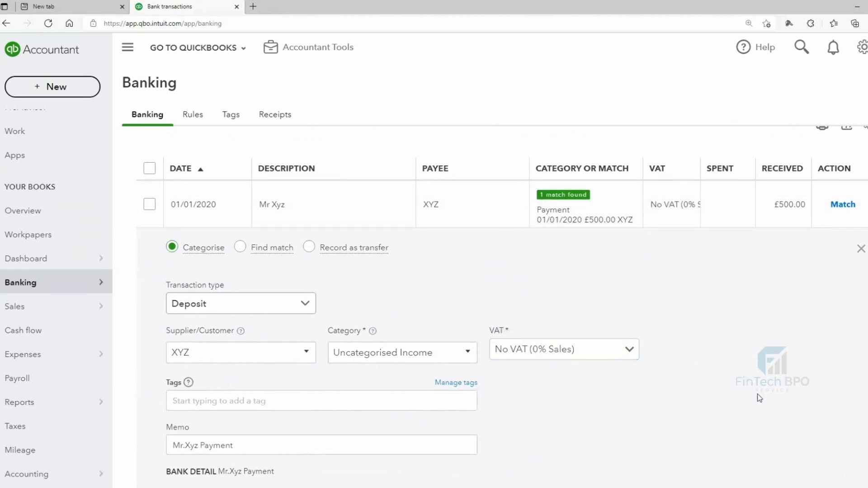
pyautogui.scroll(-2, 768, 384)
pyautogui.click(834, 423)
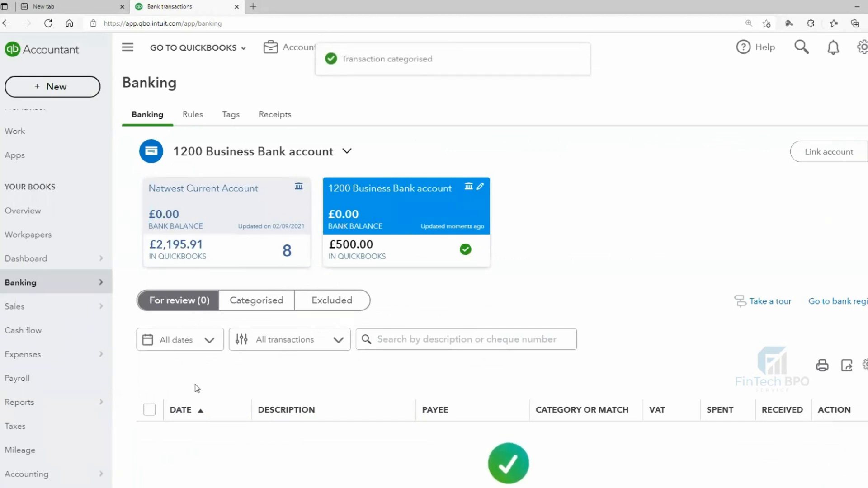
# Find and open the Trial Balance report to check the bank and Undeposited Funds balances
pyautogui.click(29, 409)
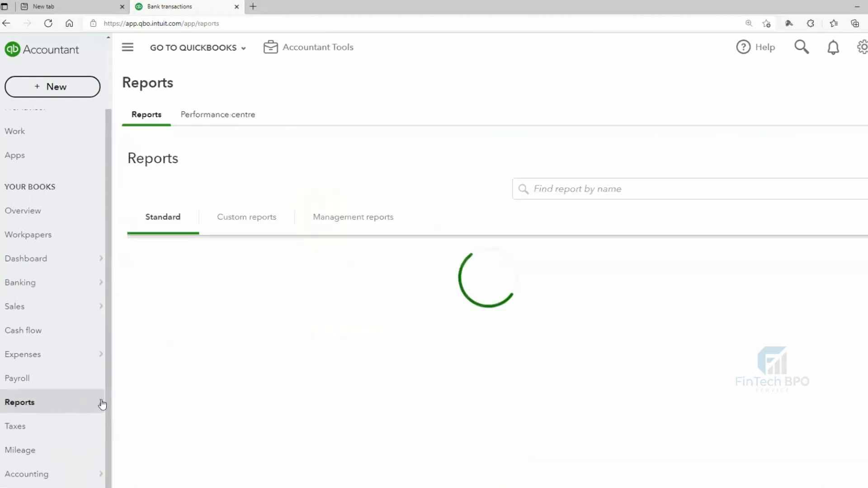
pyautogui.click(566, 187)
pyautogui.write('tri')
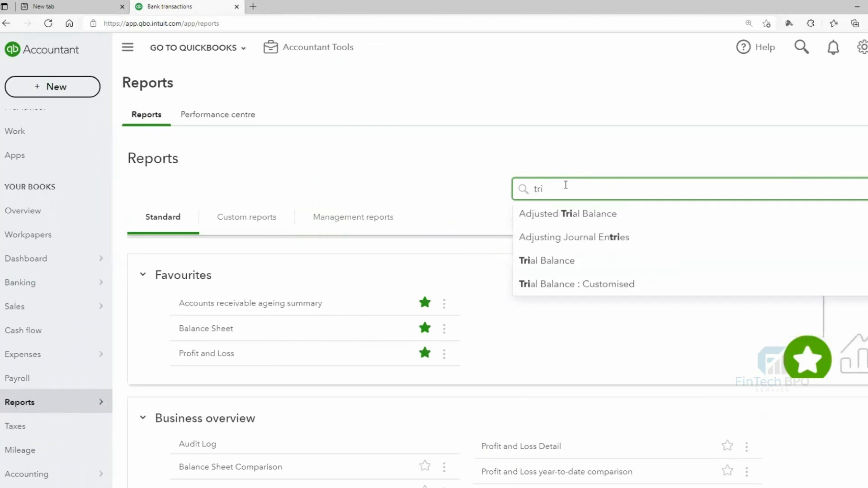
pyautogui.click(557, 267)
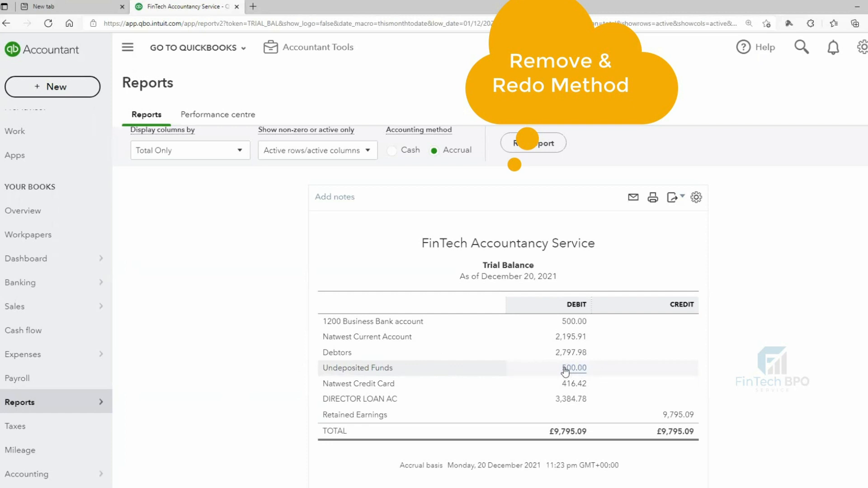
# Record a bank deposit of the £500.00 customer payment into the 1200 Business Bank account, save it and close the form
pyautogui.click(50, 91)
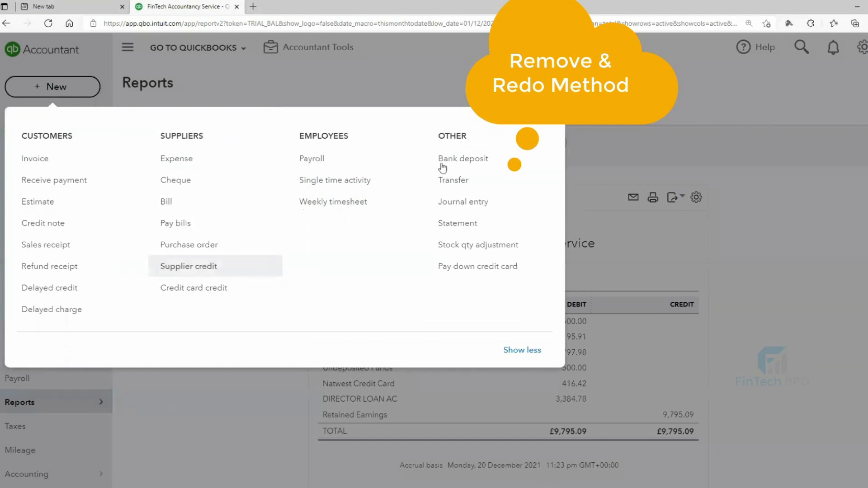
pyautogui.click(458, 159)
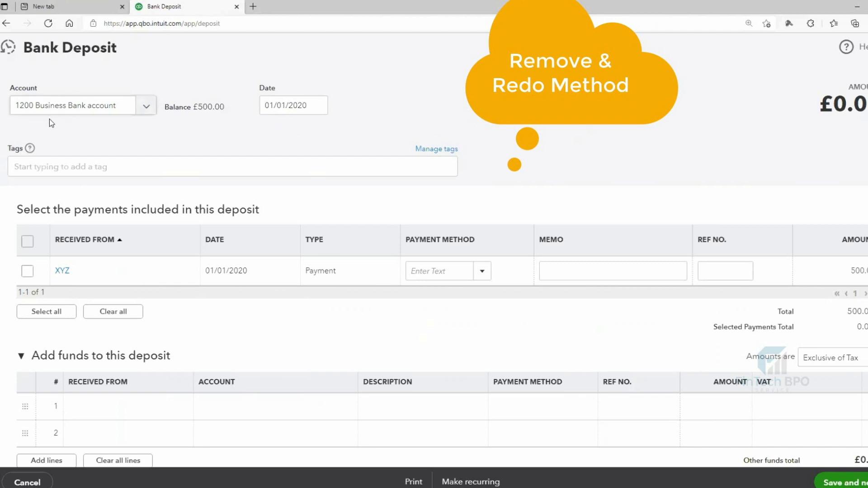
pyautogui.scroll(-3, 82, 163)
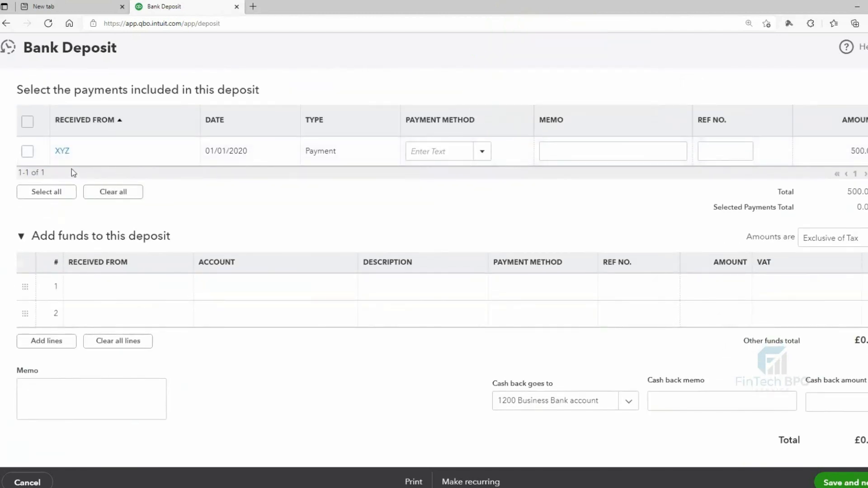
pyautogui.scroll(3, 83, 178)
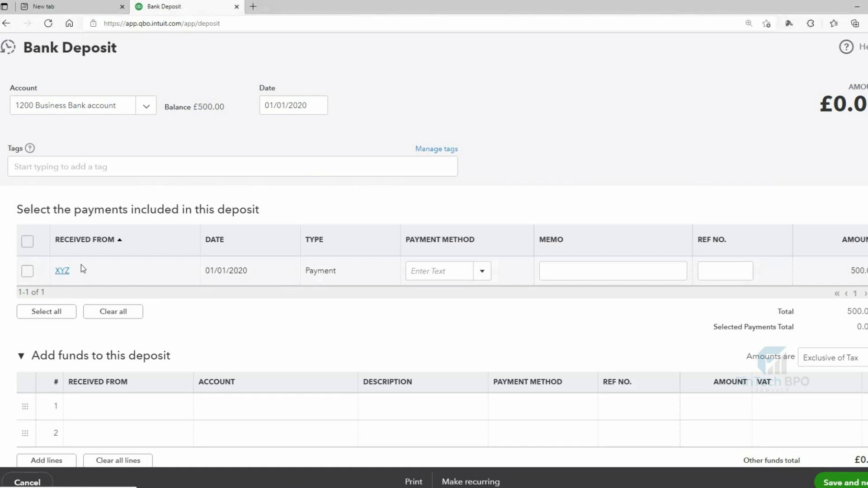
pyautogui.click(27, 271)
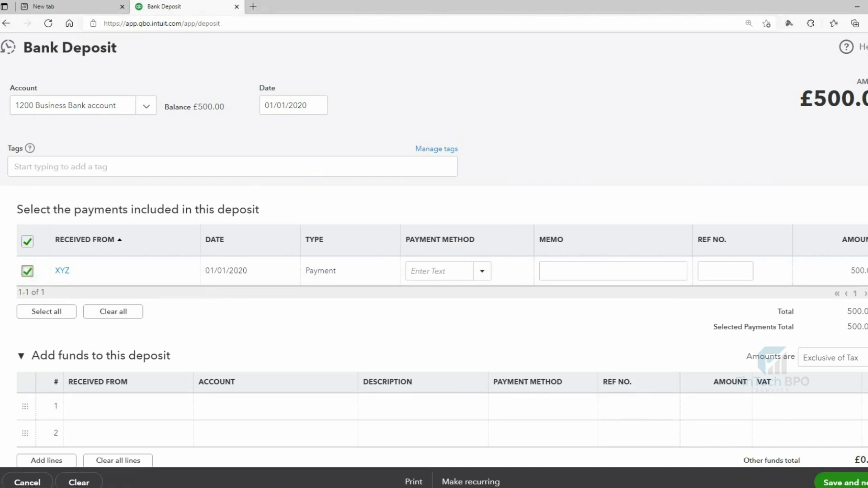
pyautogui.click(845, 483)
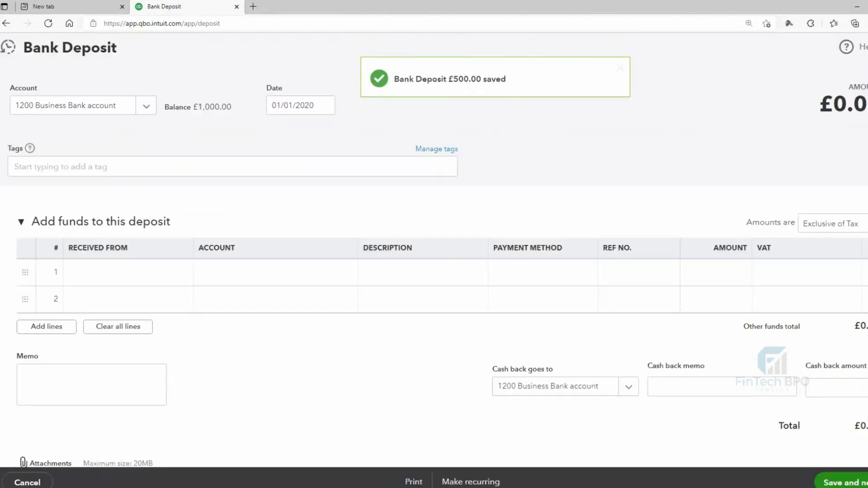
pyautogui.click(867, 47)
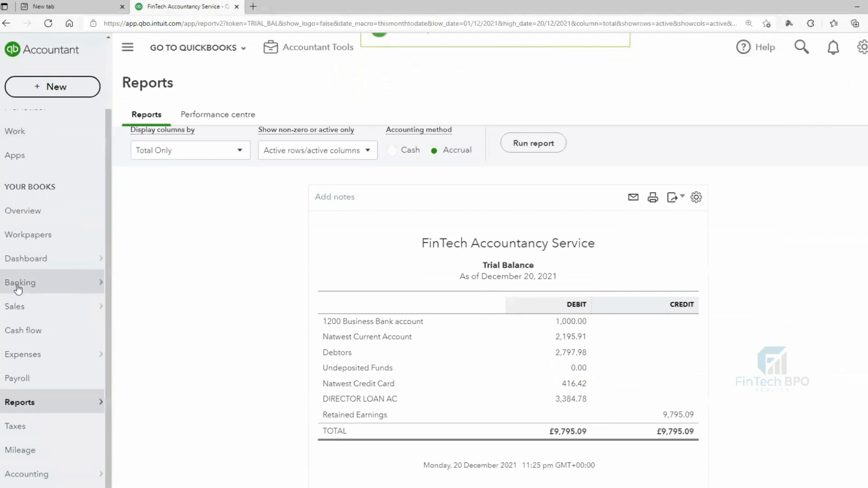
# Undo the categorised £500.00 Uncategorised Income transaction in the 1200 Business Bank account
pyautogui.moveTo(67, 281)
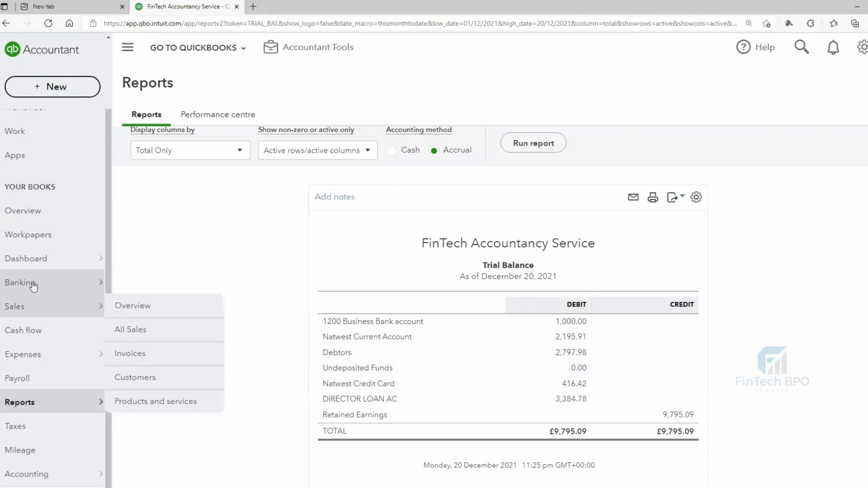
pyautogui.moveTo(33, 284)
pyautogui.click(127, 289)
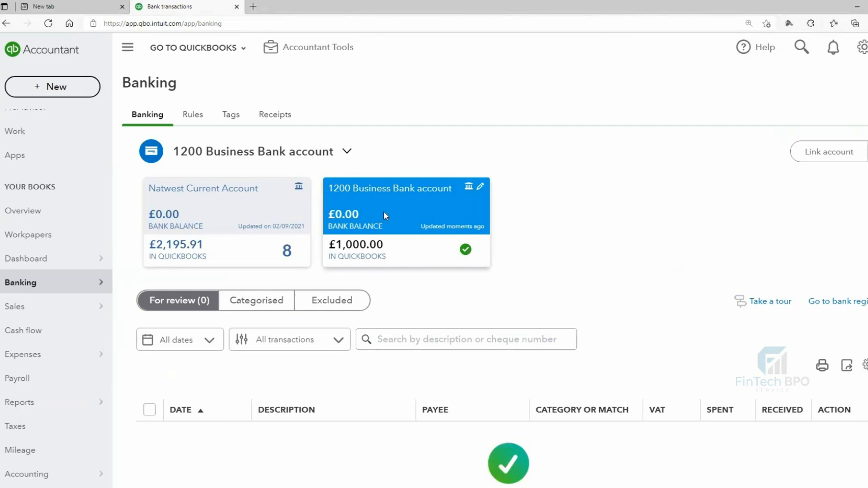
pyautogui.click(276, 303)
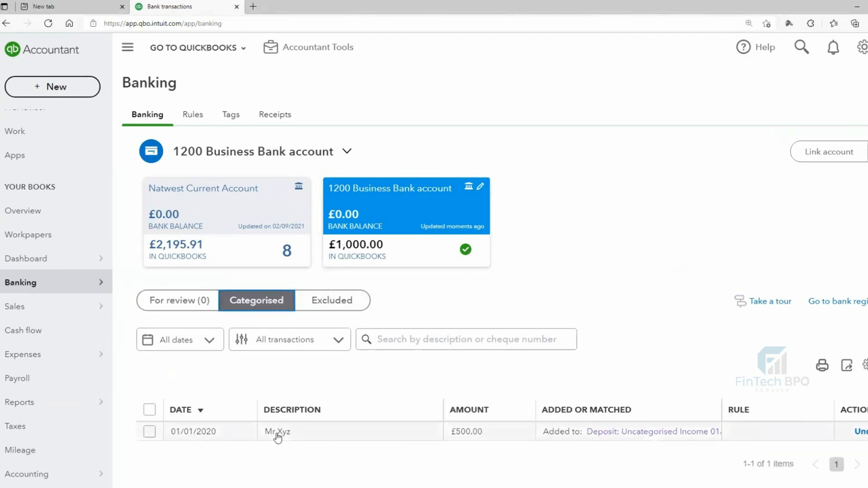
pyautogui.click(277, 437)
pyautogui.scroll(-1, 588, 397)
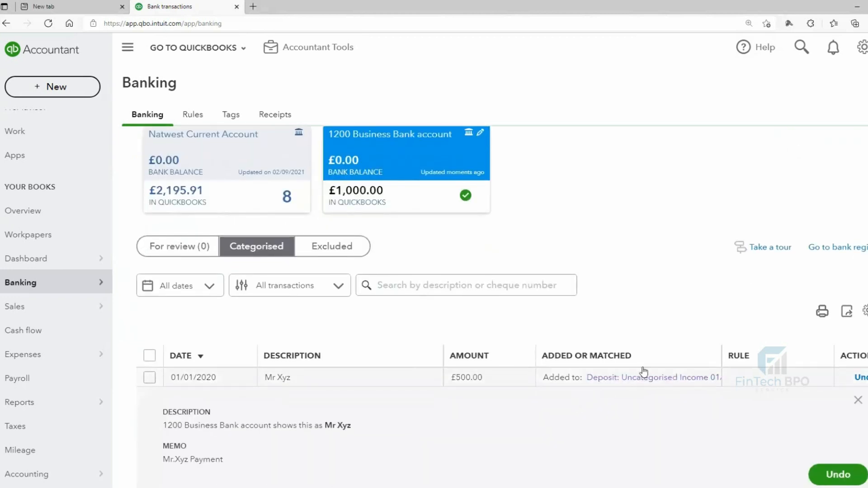
pyautogui.scroll(-1, 643, 377)
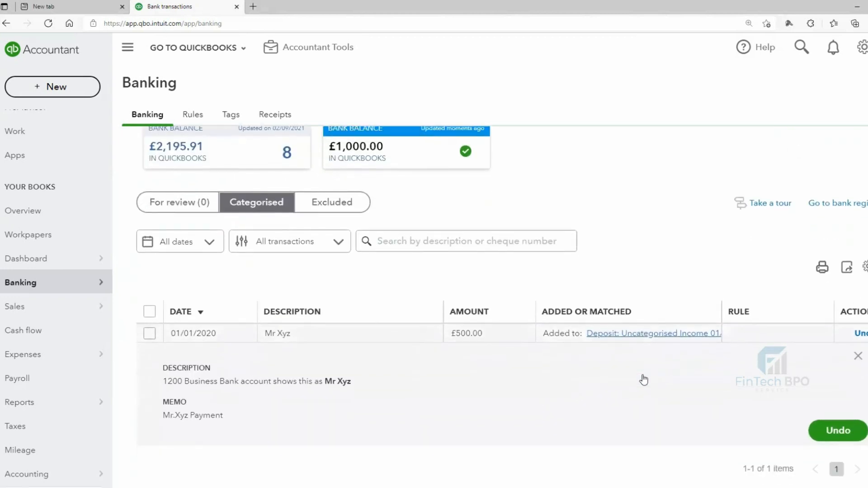
pyautogui.click(847, 333)
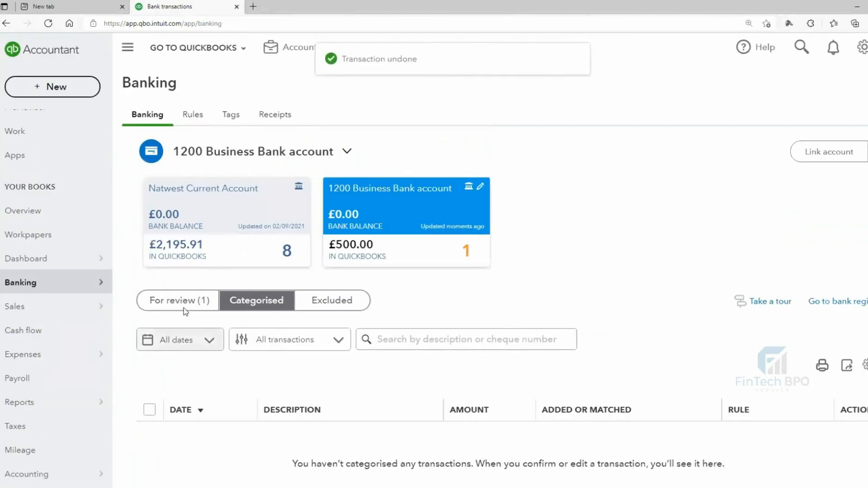
# Match the £500.00 bank transaction awaiting review with the recorded deposit dated 01/01/2020, checking the deposit record first
pyautogui.click(180, 303)
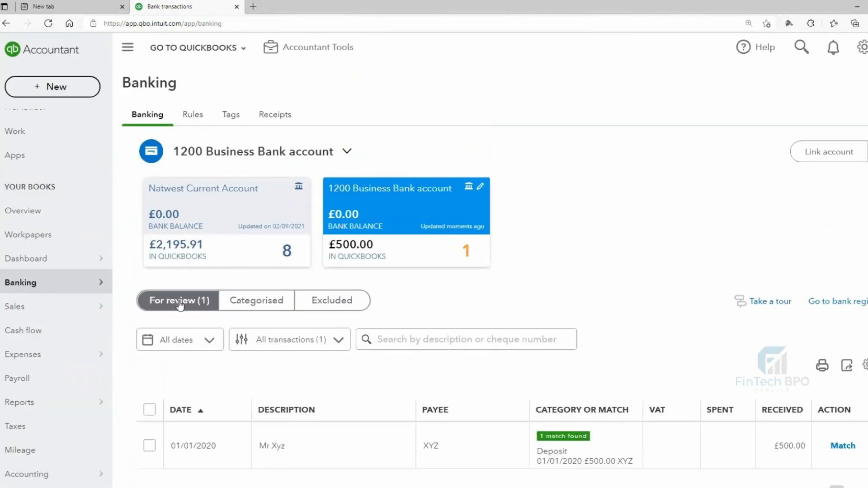
pyautogui.scroll(-1, 328, 306)
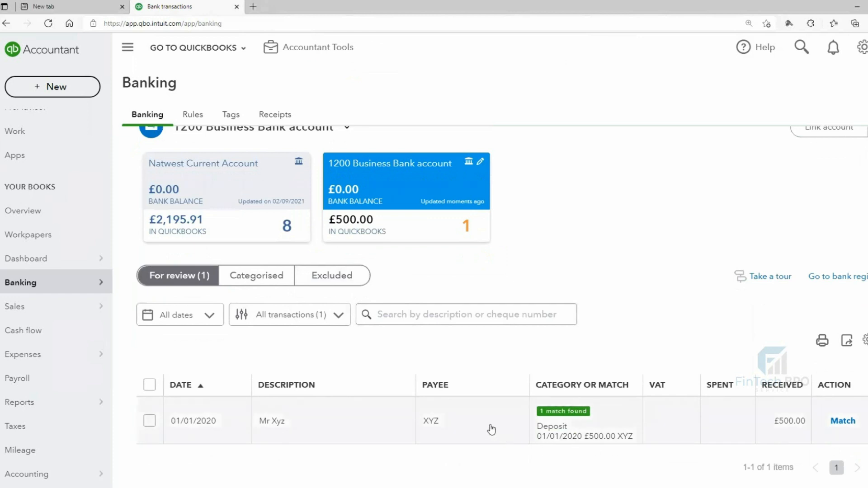
pyautogui.click(339, 417)
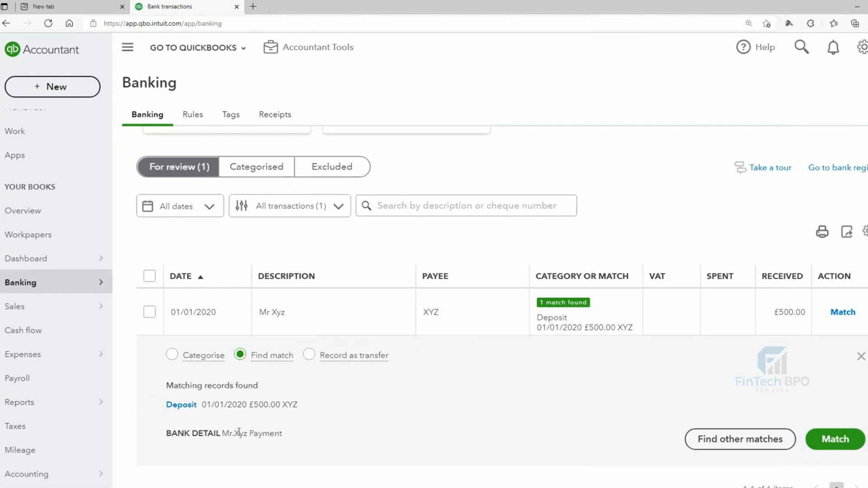
pyautogui.click(175, 404)
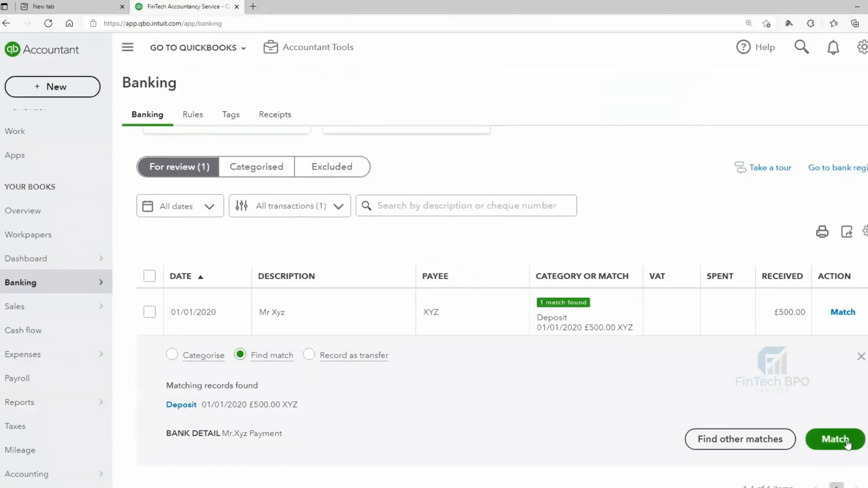
pyautogui.click(844, 441)
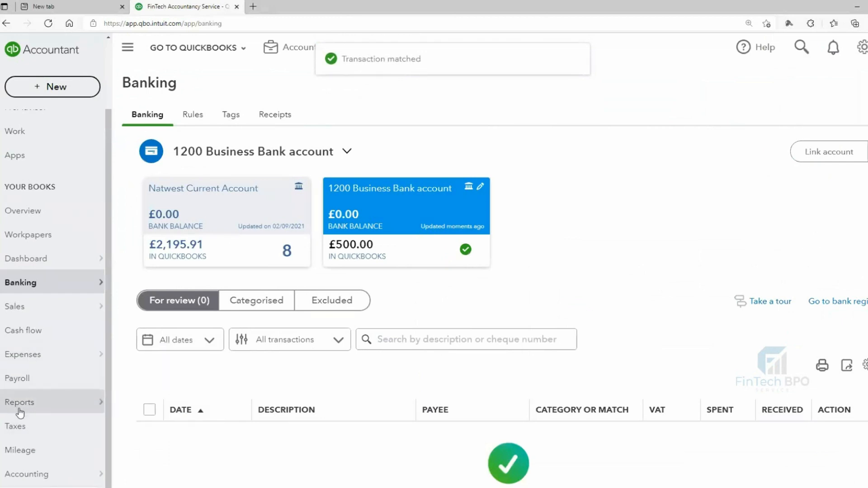
# Find and open the Trial Balance report to check the bank and Undeposited Funds balances after the match
pyautogui.moveTo(20, 408)
pyautogui.click(126, 405)
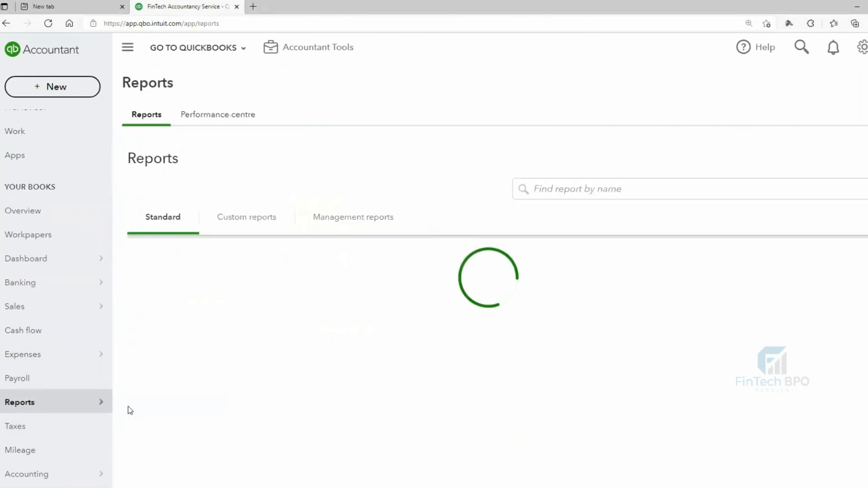
pyautogui.scroll(-3, 393, 286)
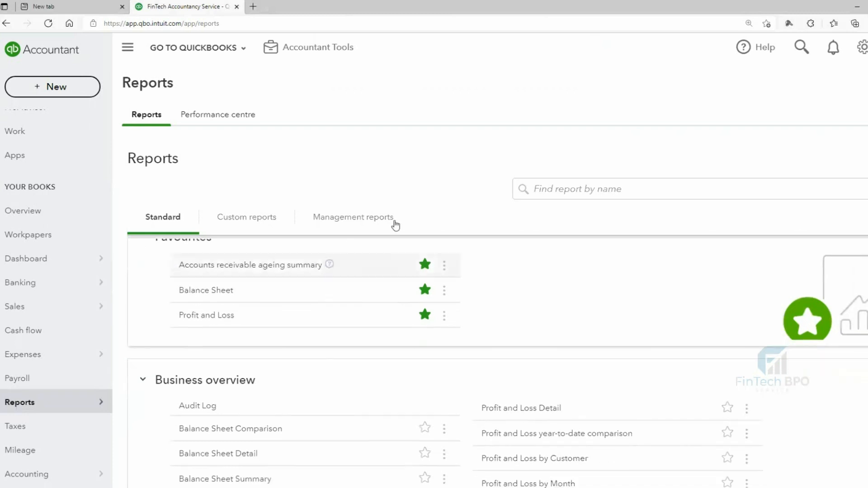
pyautogui.scroll(-8, 351, 352)
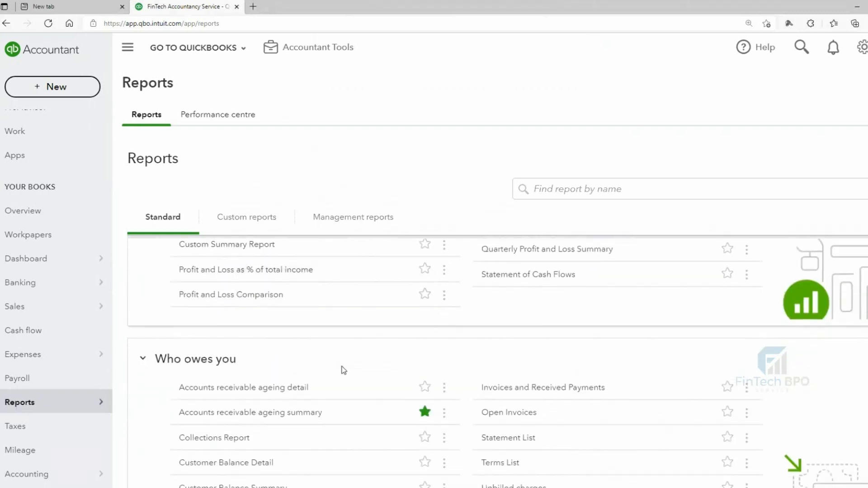
pyautogui.scroll(-1, 342, 366)
pyautogui.scroll(4, 343, 367)
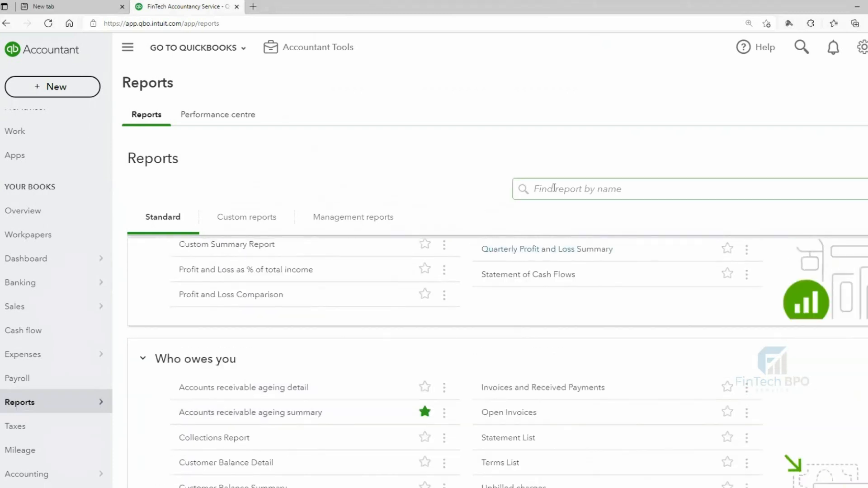
pyautogui.click(559, 183)
pyautogui.write('tria')
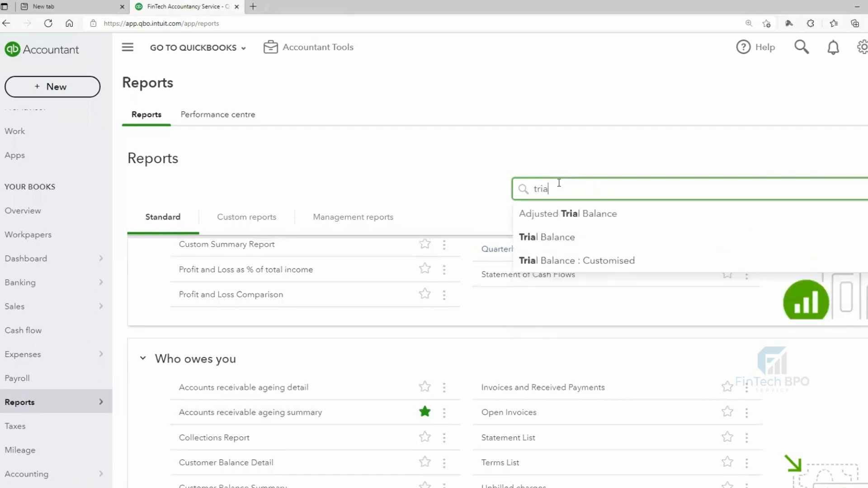
pyautogui.click(558, 239)
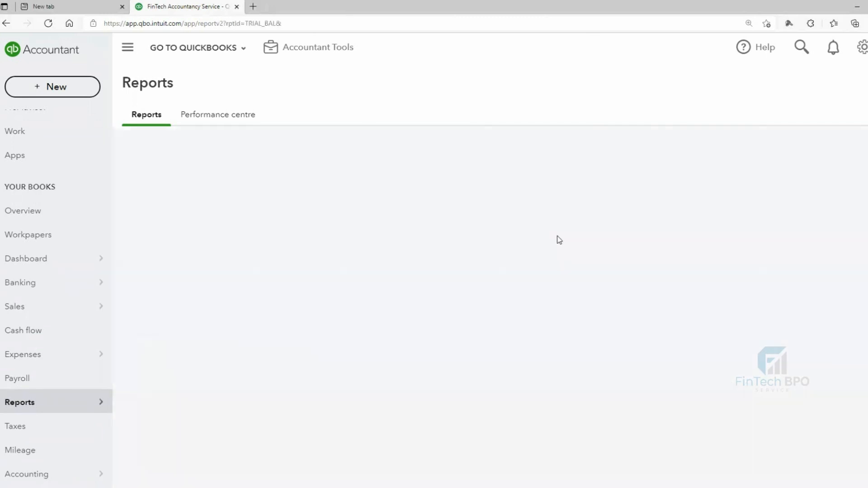
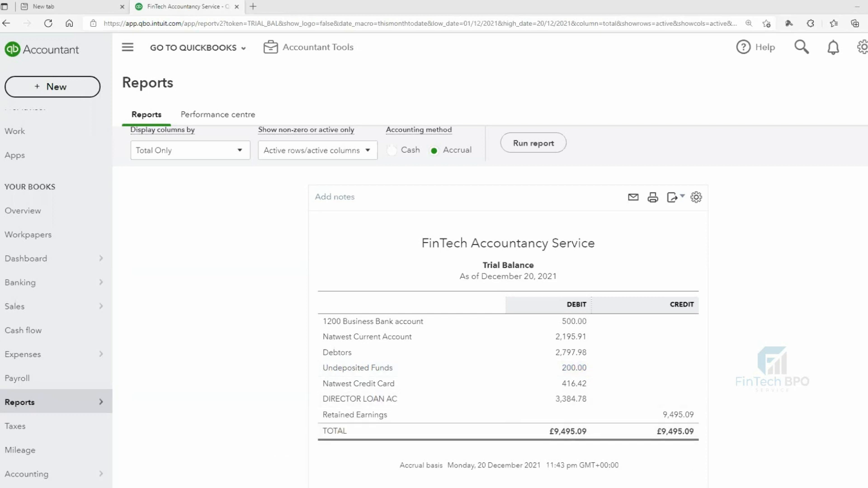
# Create a Cash on hand account named DUMMY BANK in the chart of accounts and save it
pyautogui.moveTo(49, 478)
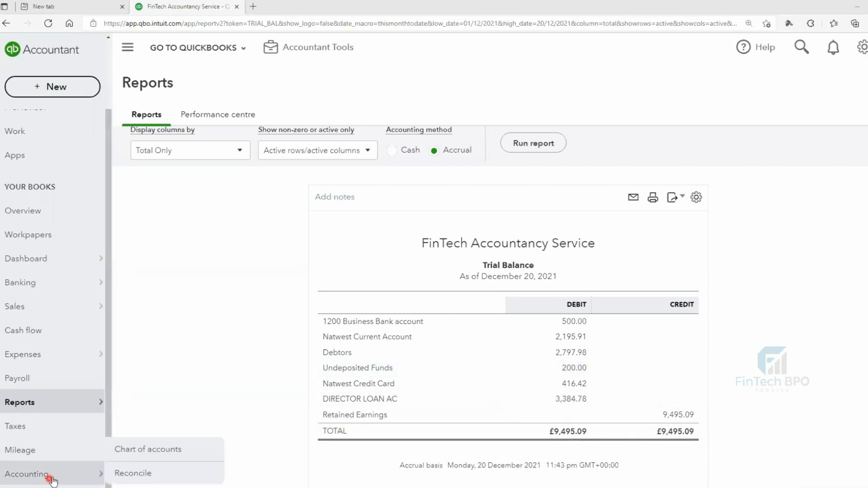
pyautogui.click(153, 454)
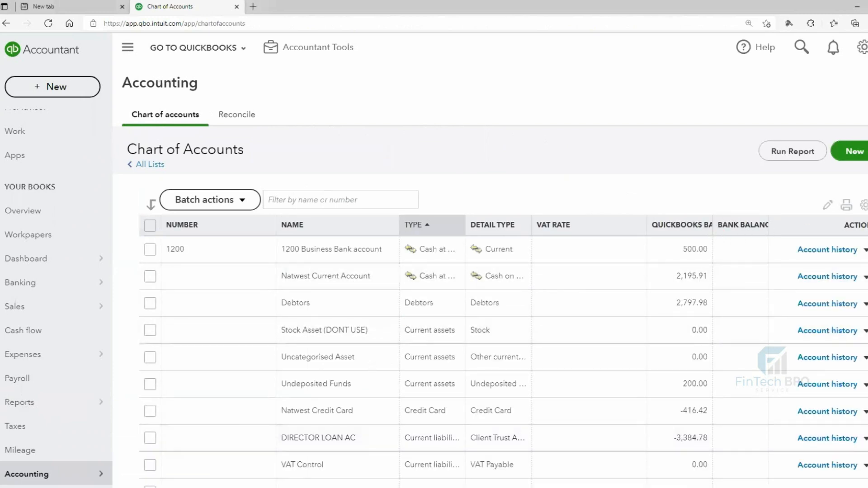
pyautogui.click(850, 154)
pyautogui.tripleClick(493, 134)
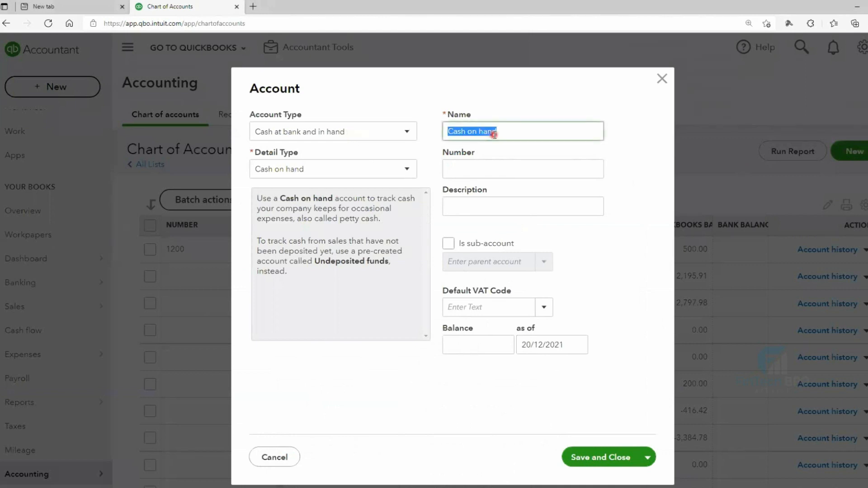
pyautogui.write('DUMMY BANK')
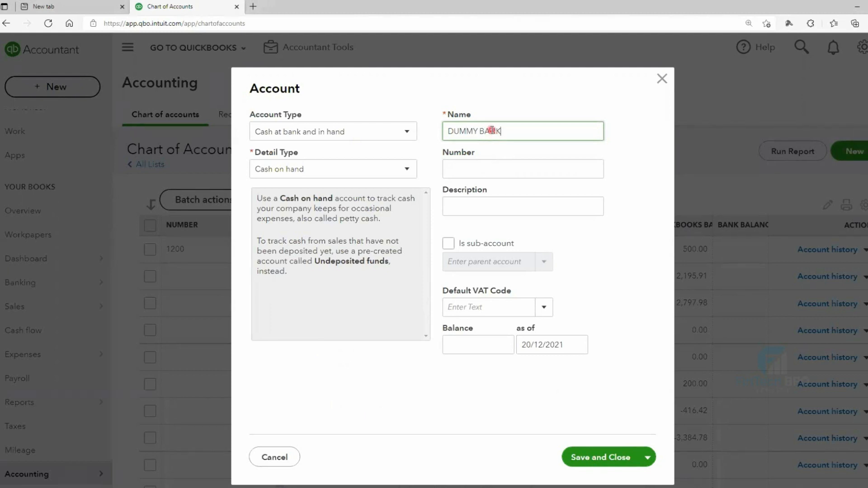
pyautogui.click(609, 458)
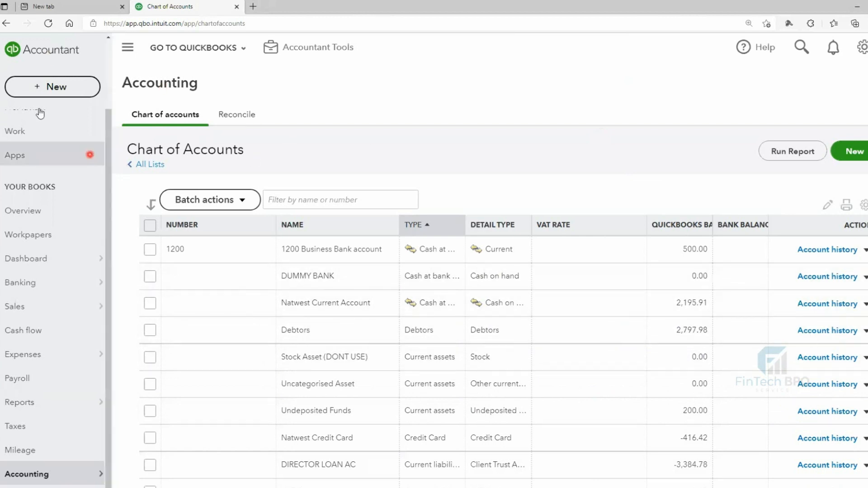
# Record a bank deposit of the £200.00 customer payment into DUMMY BANK, save it and close the form
pyautogui.click(49, 90)
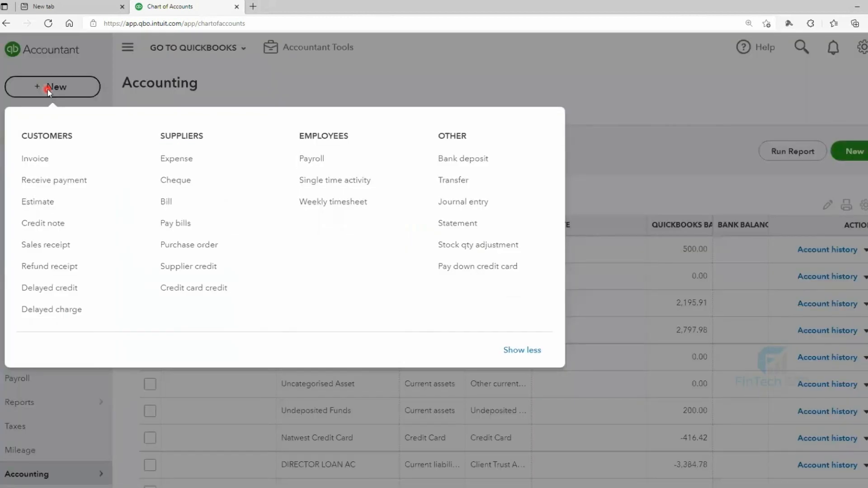
pyautogui.click(461, 158)
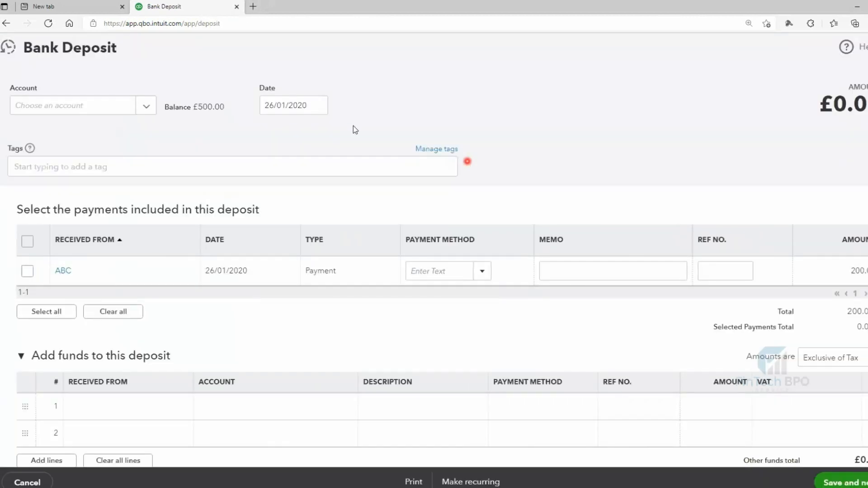
pyautogui.click(147, 108)
pyautogui.click(108, 181)
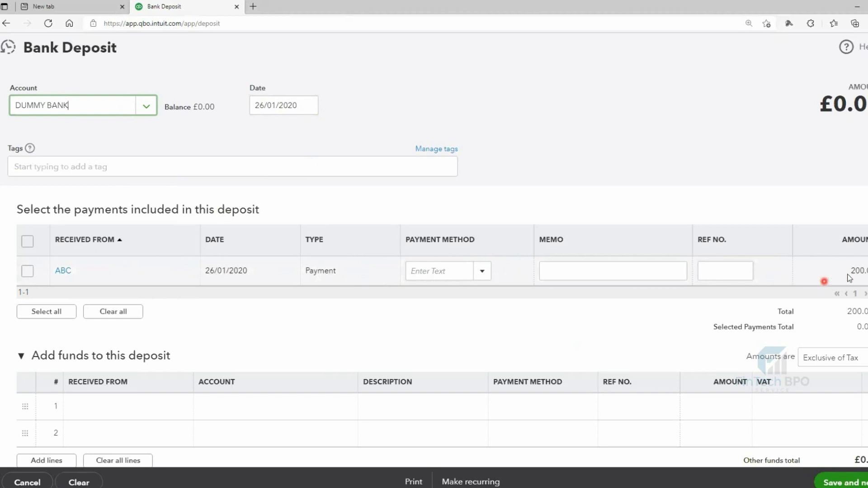
pyautogui.click(27, 271)
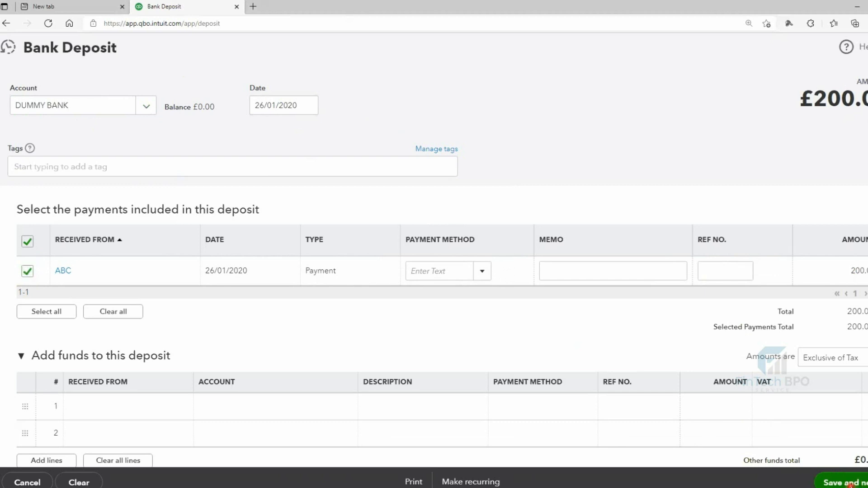
pyautogui.click(850, 484)
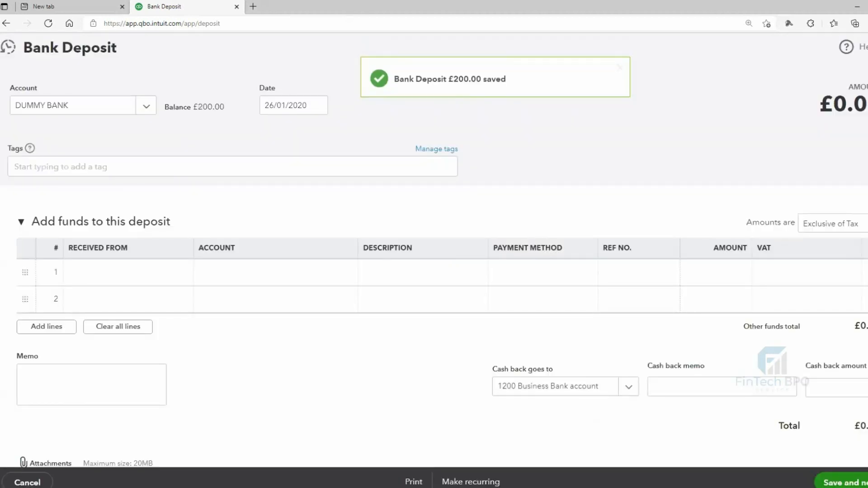
pyautogui.click(866, 47)
# Find and open the Trial Balance report to check the DUMMY BANK and Undeposited Funds balances
pyautogui.moveTo(60, 411)
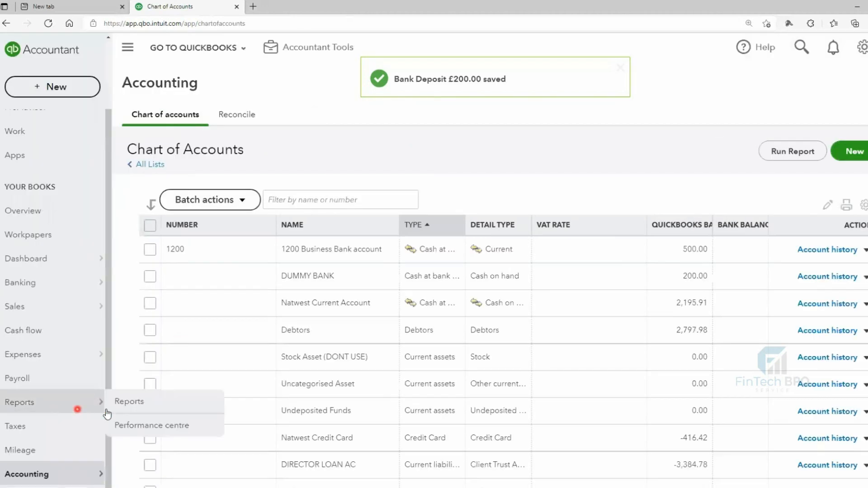
pyautogui.click(141, 406)
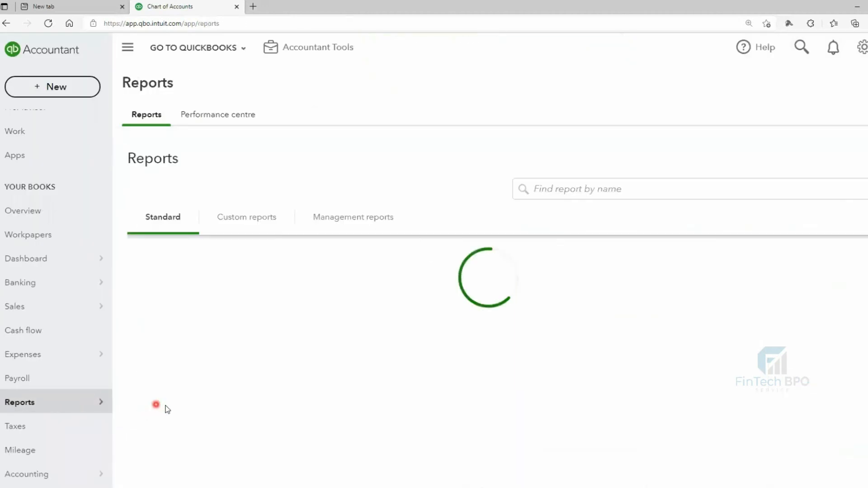
pyautogui.scroll(-1, 322, 341)
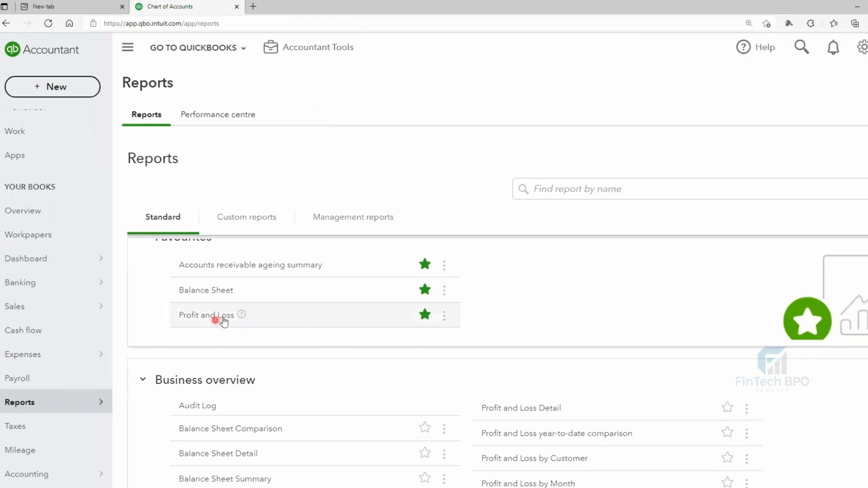
pyautogui.scroll(1, 312, 316)
pyautogui.click(559, 186)
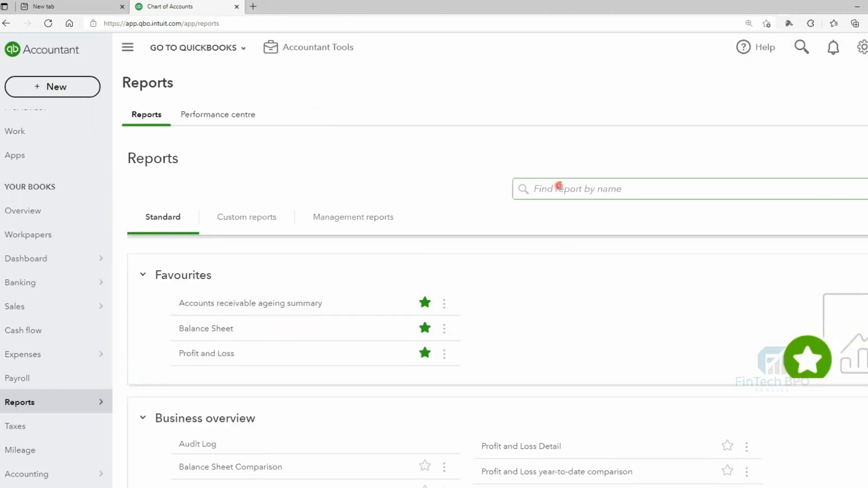
pyautogui.write('tri')
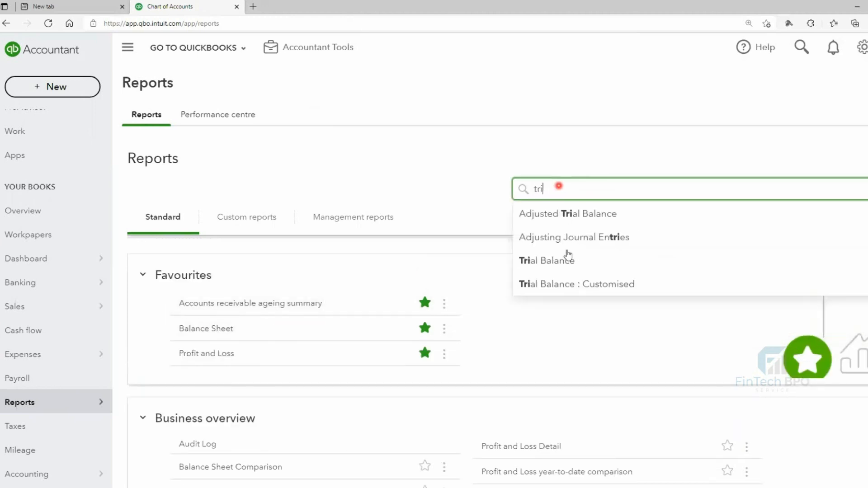
pyautogui.click(558, 266)
pyautogui.scroll(-2, 560, 263)
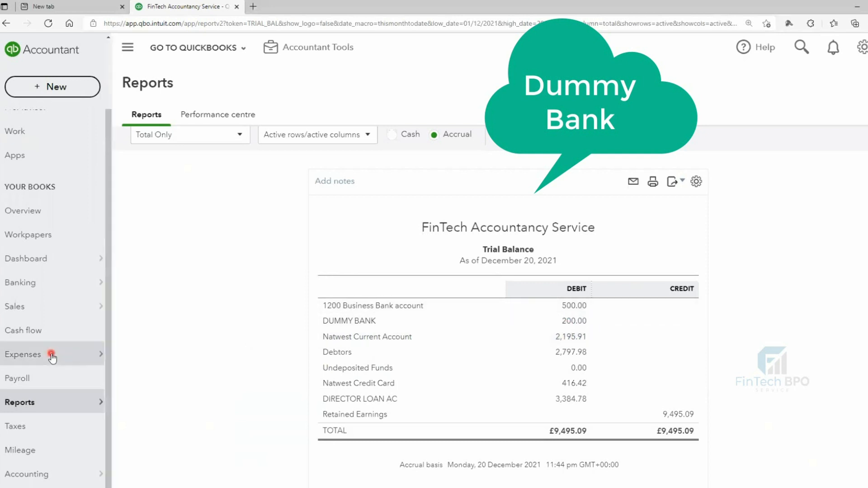
pyautogui.scroll(3, 191, 376)
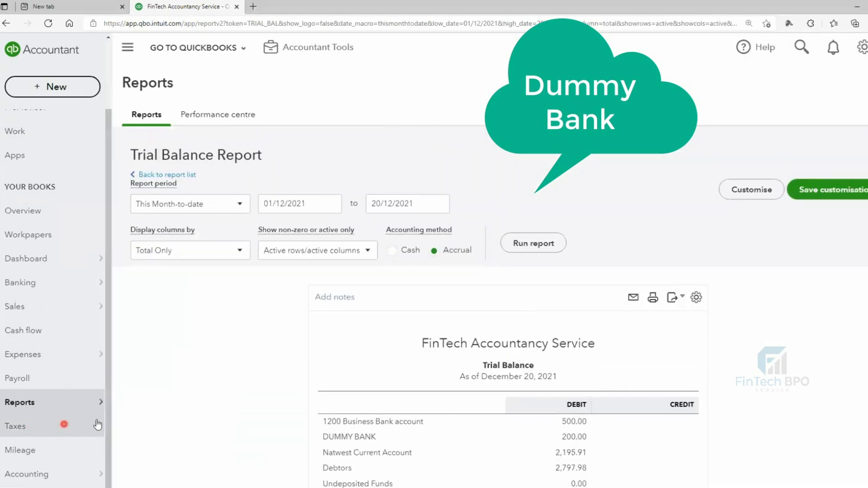
# Start a new expense paid from DUMMY BANK and categorise its first line as Sales
pyautogui.click(44, 87)
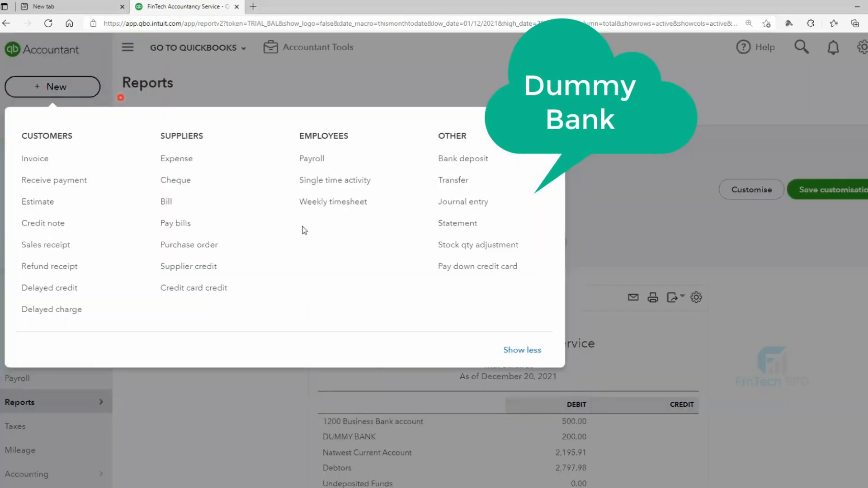
pyautogui.click(198, 161)
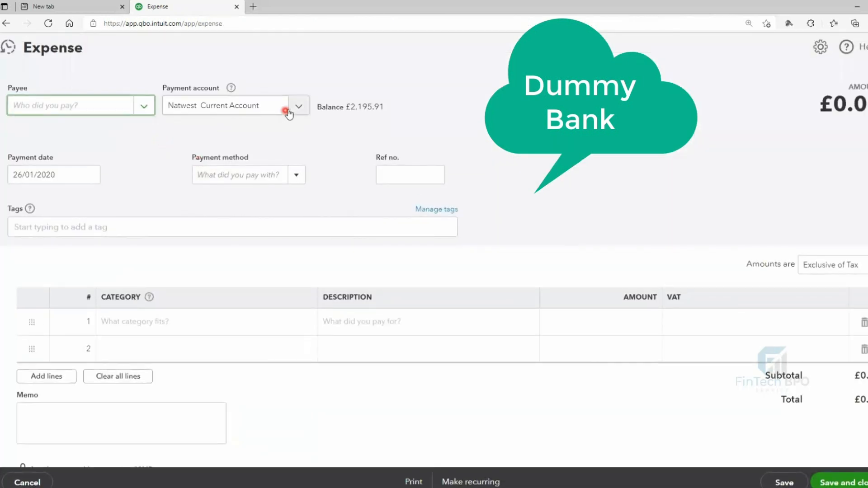
pyautogui.click(298, 108)
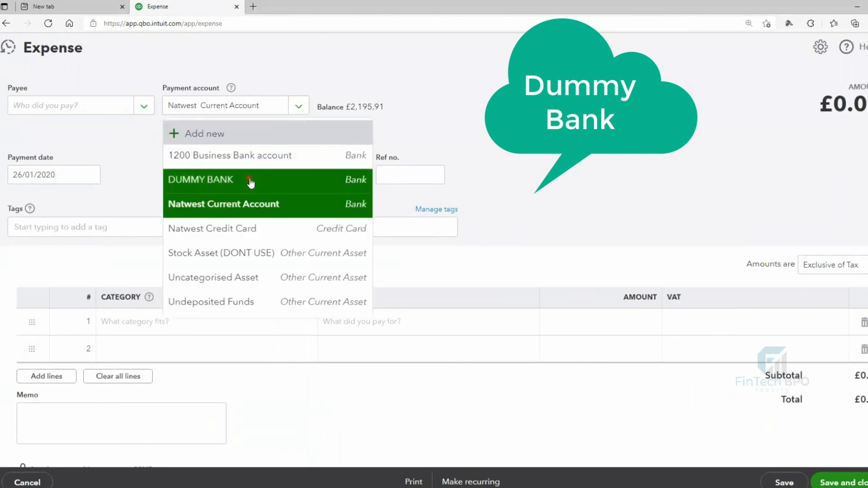
pyautogui.click(248, 178)
pyautogui.click(264, 323)
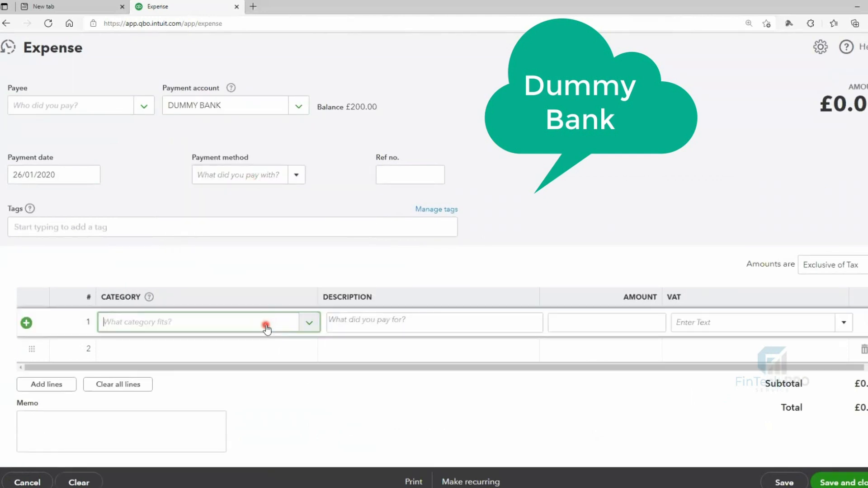
pyautogui.write('sal')
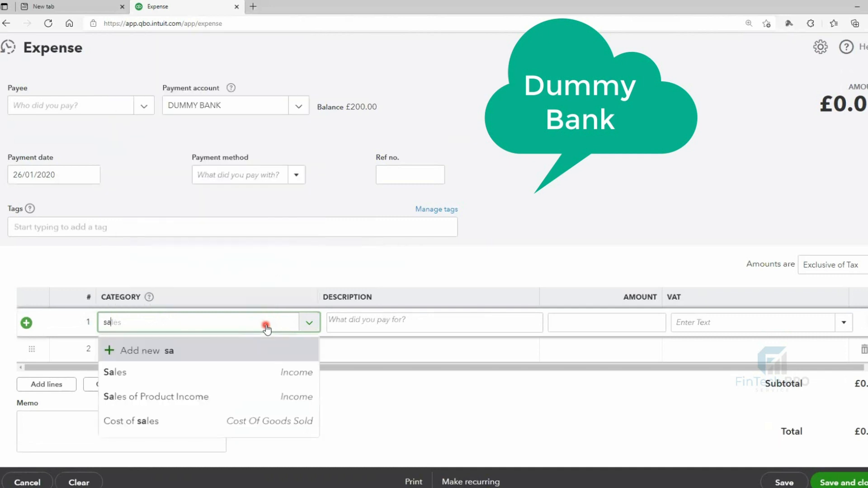
pyautogui.click(227, 376)
pyautogui.click(281, 333)
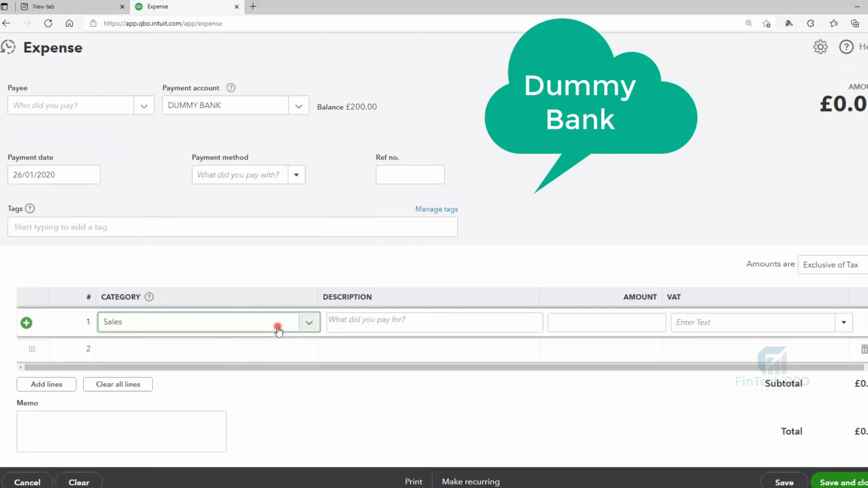
# Set the Sales line to 200.00 with No VAT, save the expense and review the Trial Balance
pyautogui.click(627, 328)
pyautogui.write('2000')
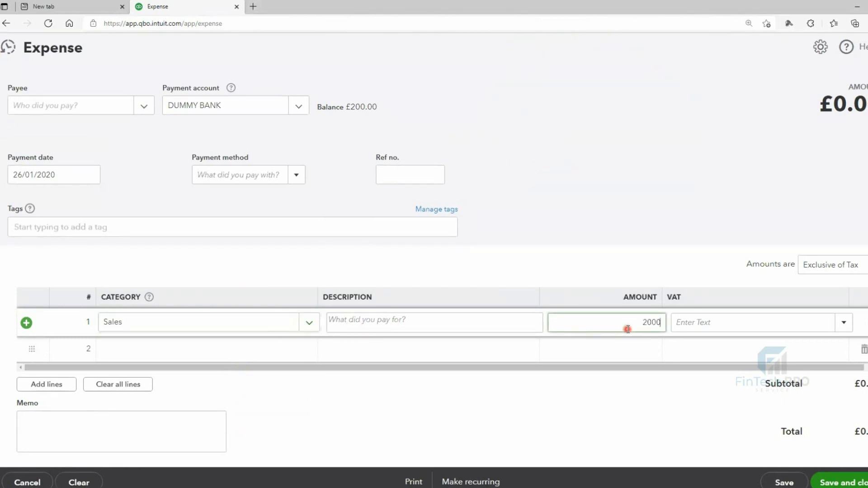
pyautogui.click(803, 317)
pyautogui.click(844, 323)
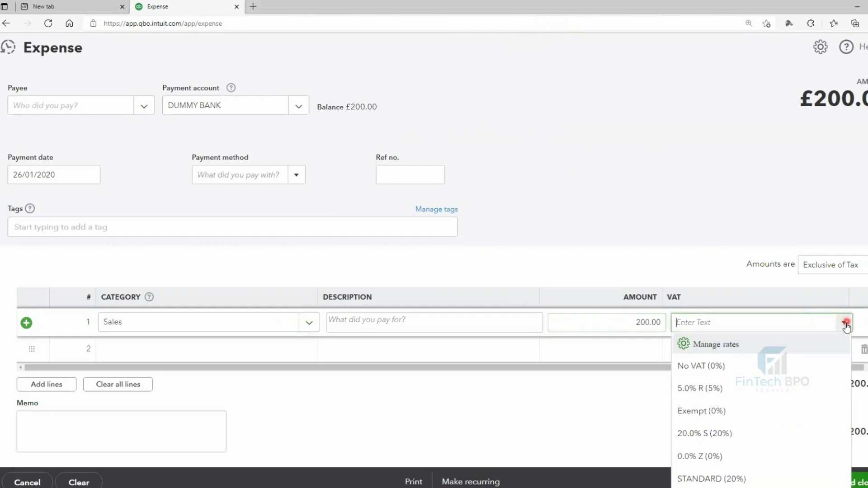
pyautogui.click(753, 365)
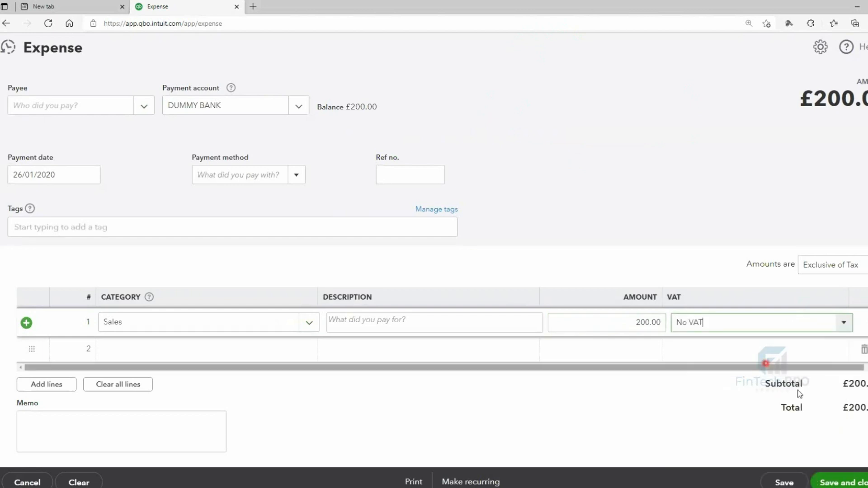
pyautogui.click(777, 483)
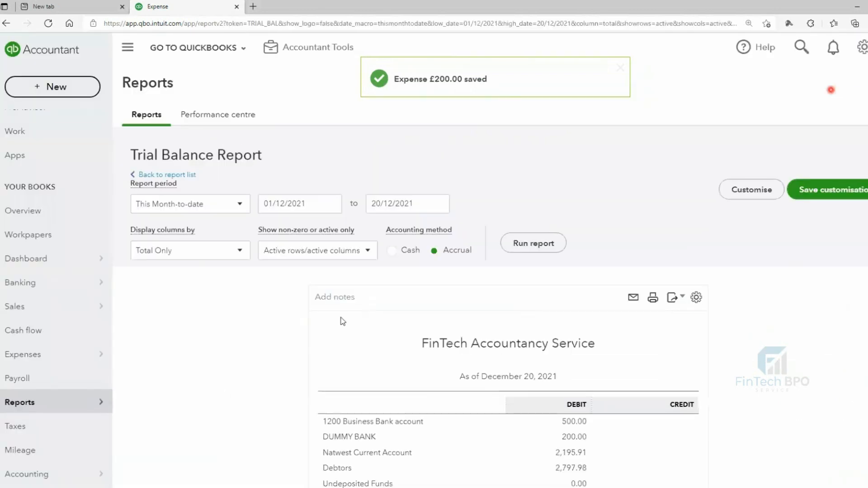
pyautogui.scroll(-3, 338, 319)
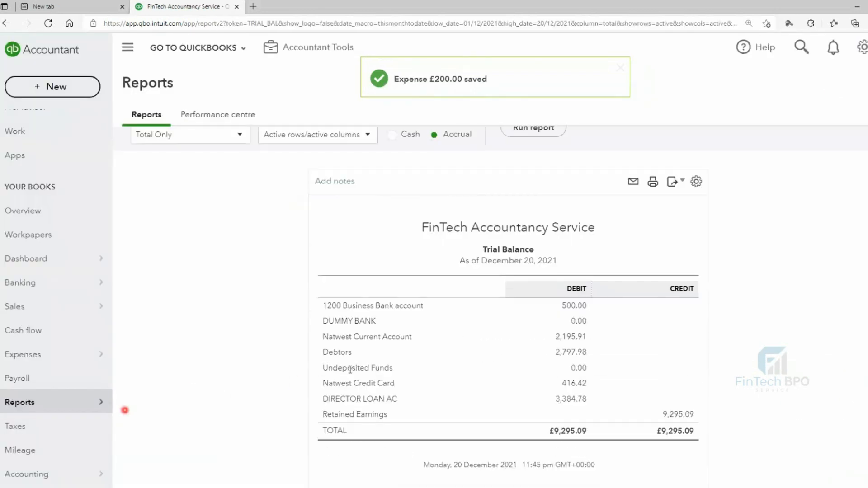